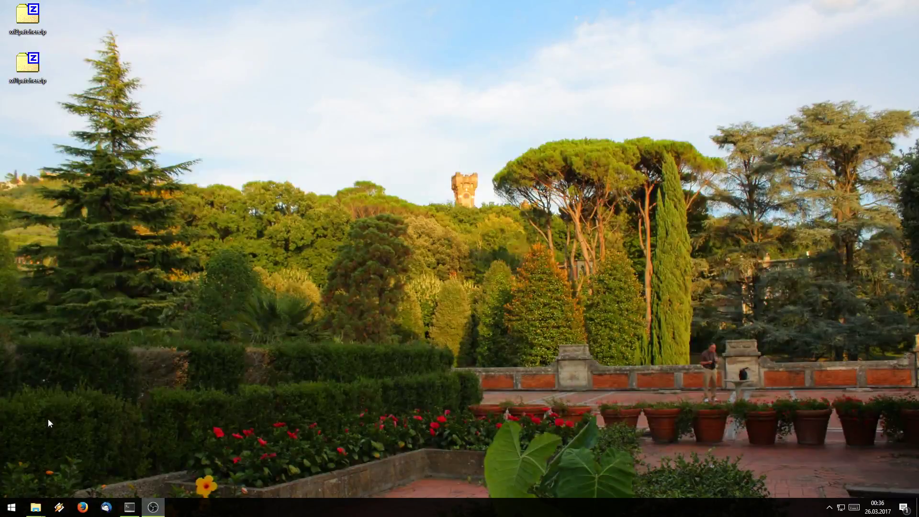
Step: Launch Asterix.exe from the XXL game folder and dismiss the 'Module 50279' installation error
{"action": "mouse_move", "coordinate": [36, 507]}
{"action": "left_click", "coordinate": [29, 475]}
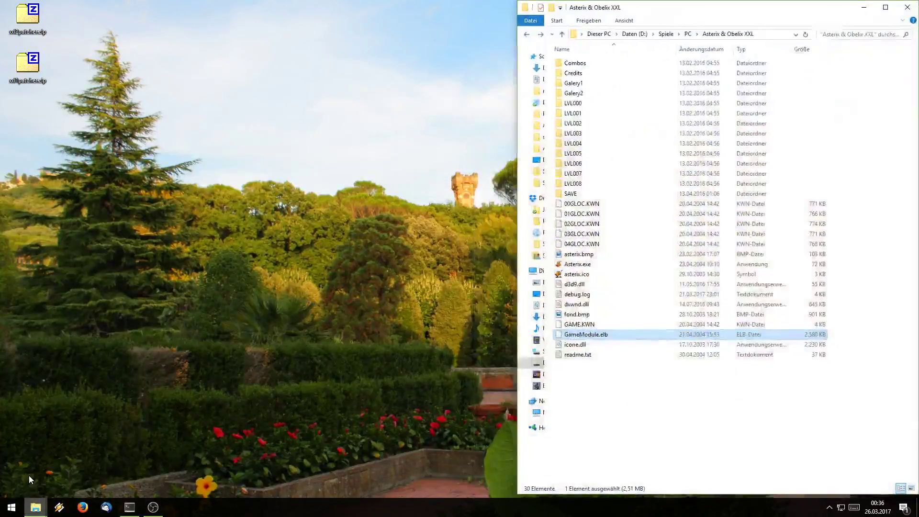
{"action": "left_click", "coordinate": [677, 394]}
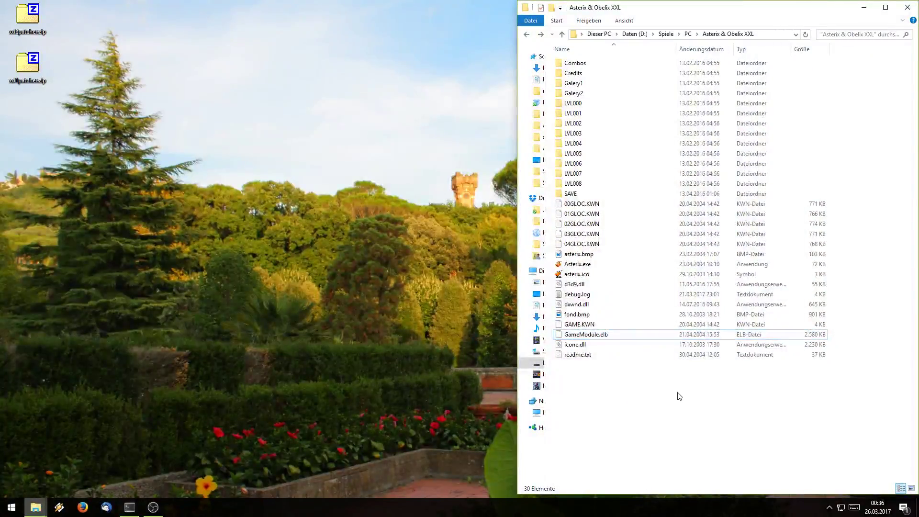
{"action": "double_click", "coordinate": [582, 266]}
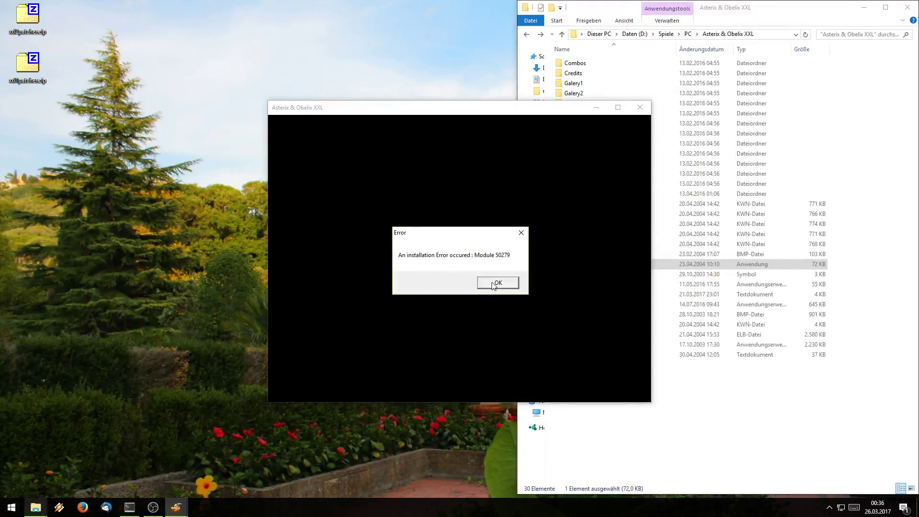
{"action": "left_click", "coordinate": [497, 283]}
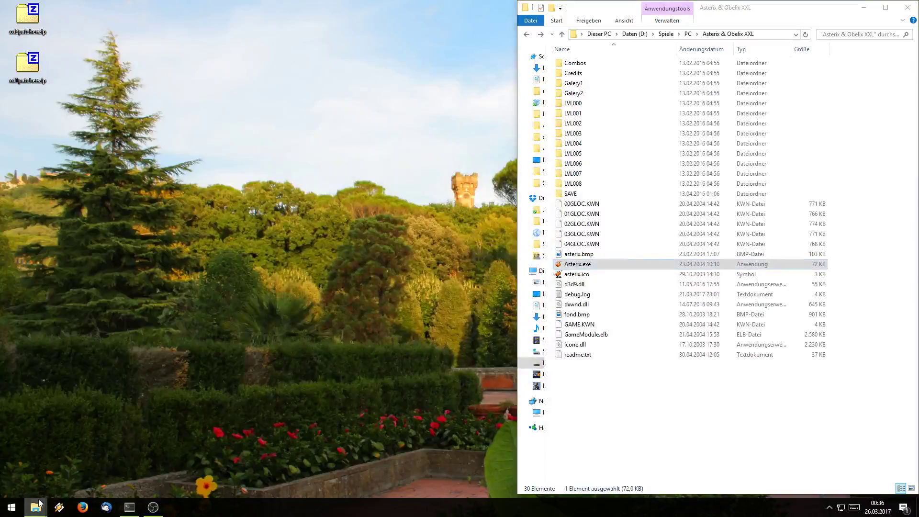
Step: Switch to the Asterix & Obelix XXL2 game folder and select Asterix2.exe
{"action": "mouse_move", "coordinate": [36, 507]}
{"action": "left_click", "coordinate": [77, 487]}
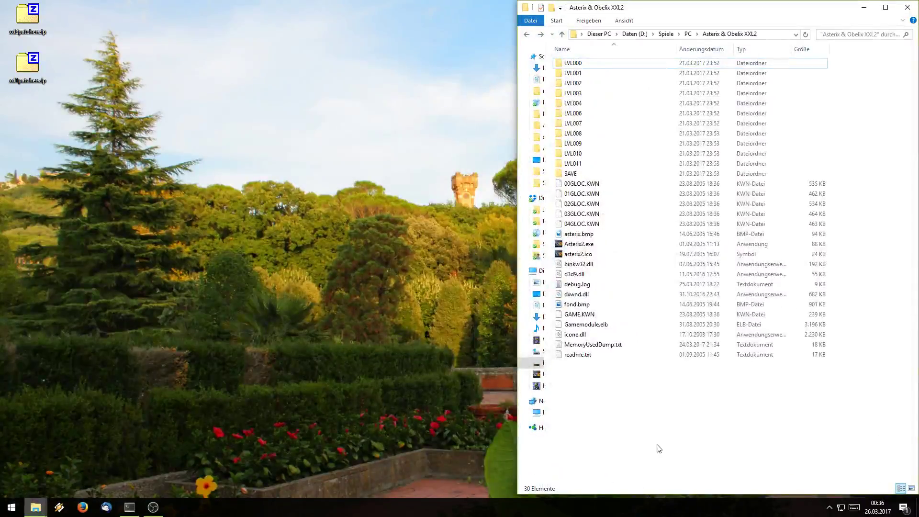
{"action": "left_click", "coordinate": [589, 244]}
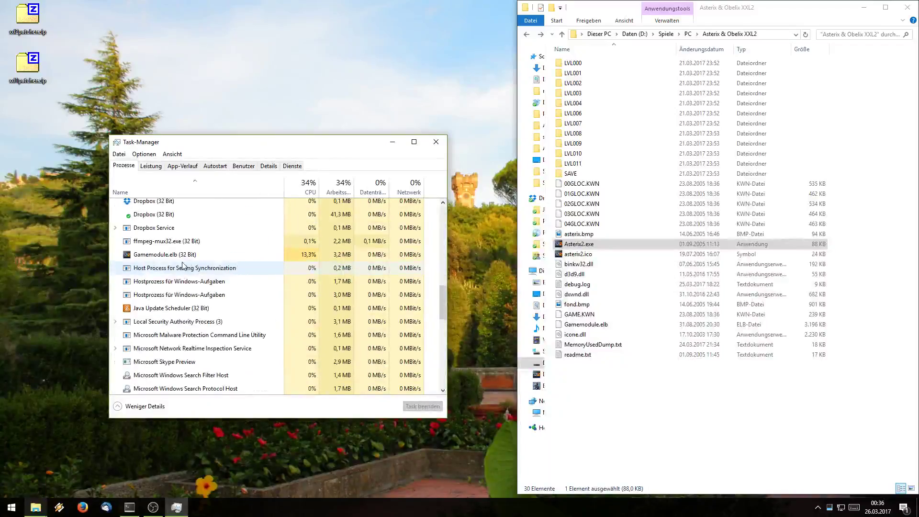
Step: End the leftover Gamemodule.elb (32 Bit) process in Task Manager, then close Task Manager
{"action": "left_click", "coordinate": [180, 254]}
{"action": "scroll", "coordinate": [177, 252], "scroll_direction": "down", "scroll_amount": 1}
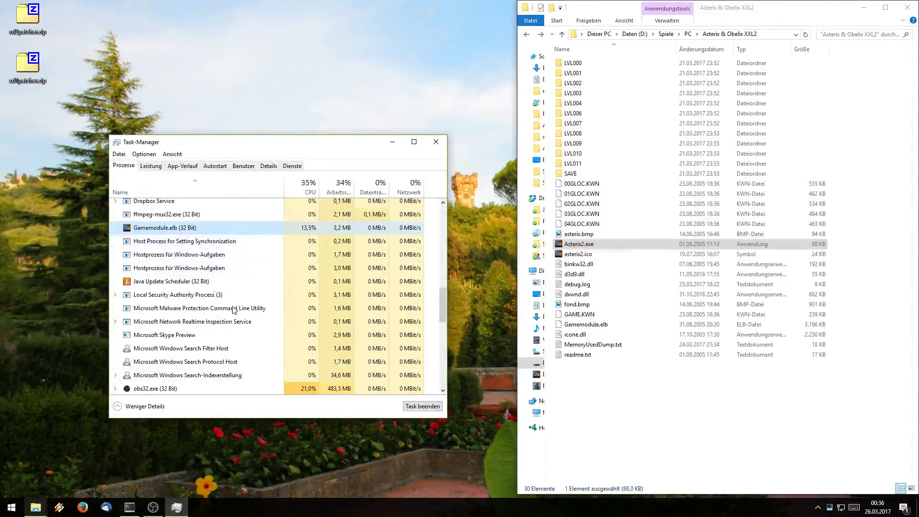
{"action": "left_click", "coordinate": [423, 406]}
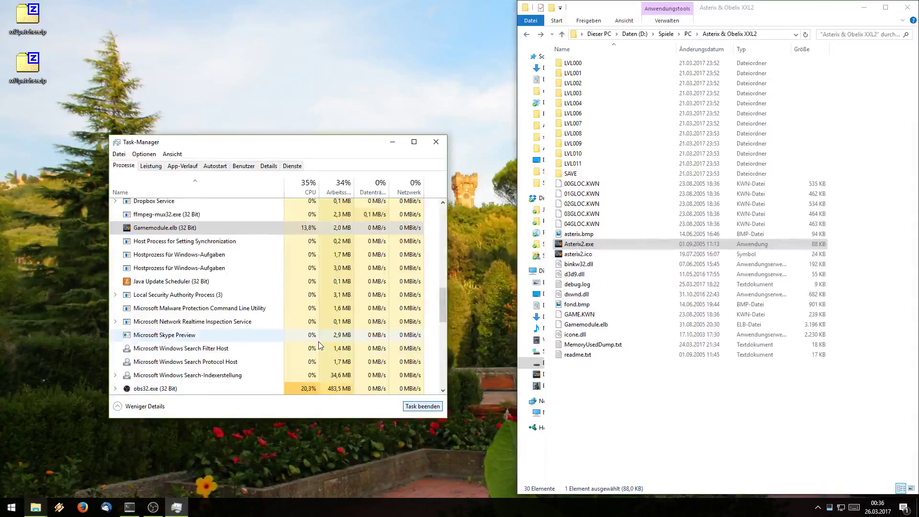
{"action": "left_click", "coordinate": [435, 141]}
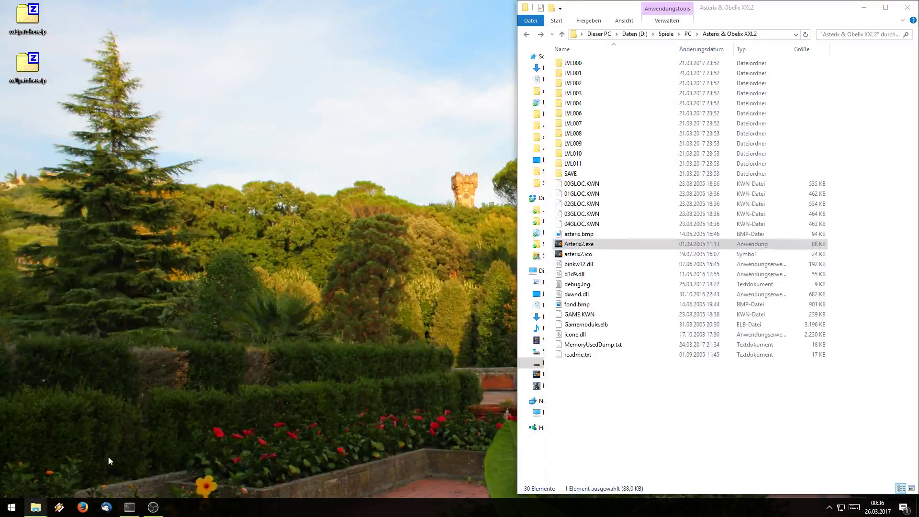
Step: Extract xxl1patcher.exe and patch readme.txt from the xxl1patcher zip onto the desktop
{"action": "mouse_move", "coordinate": [35, 507]}
{"action": "left_click", "coordinate": [25, 462]}
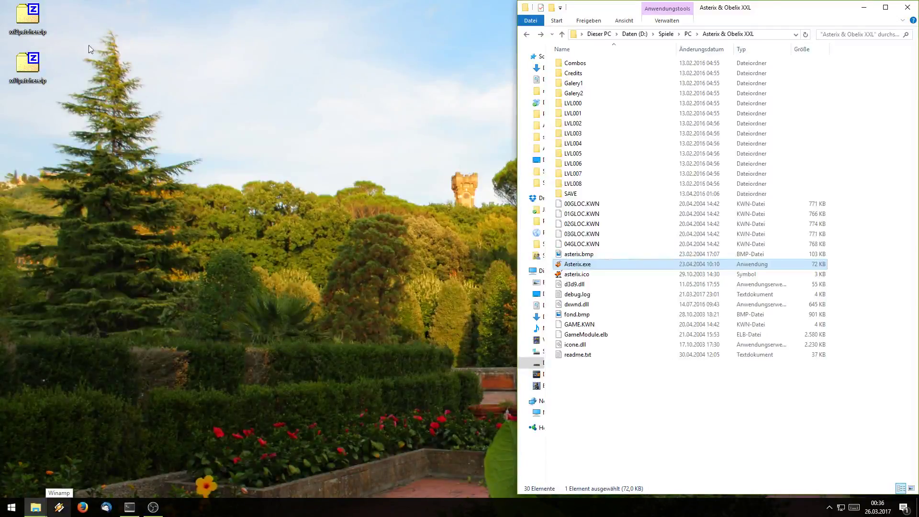
{"action": "left_click_drag", "start_coordinate": [1, 5], "coordinate": [94, 149]}
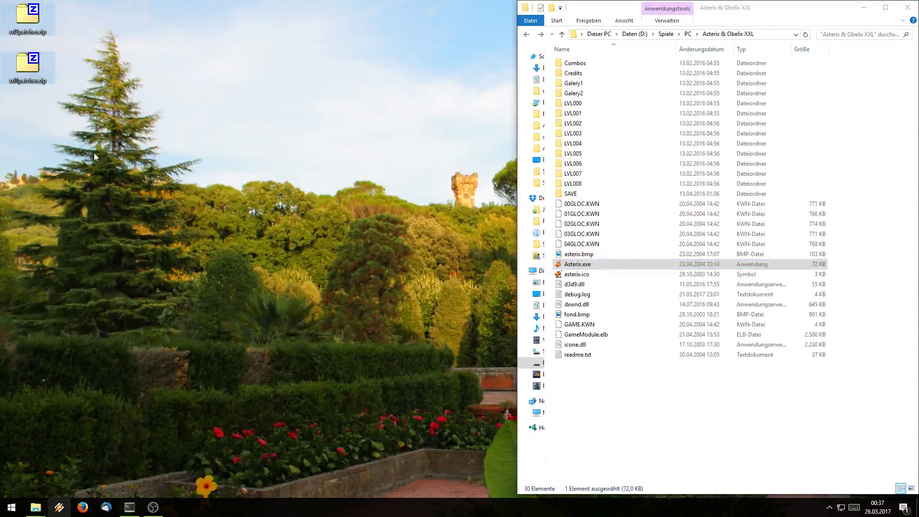
{"action": "left_click", "coordinate": [60, 200]}
{"action": "double_click", "coordinate": [21, 83]}
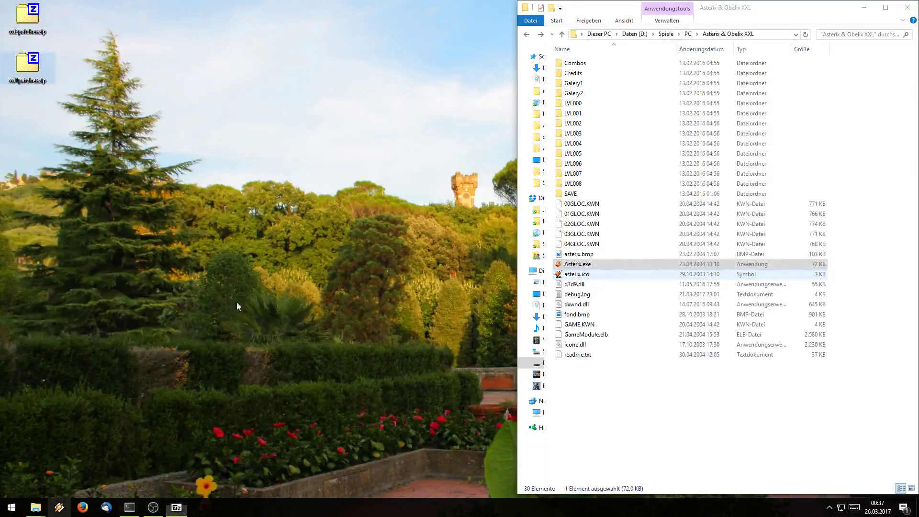
Step: Read the patching instructions in patch readme.txt, then close it
{"action": "left_click", "coordinate": [250, 280]}
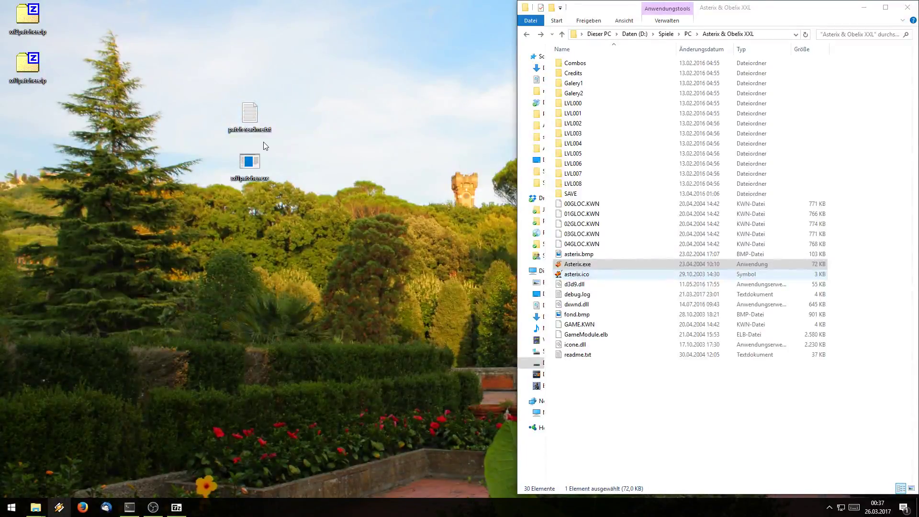
{"action": "double_click", "coordinate": [250, 120]}
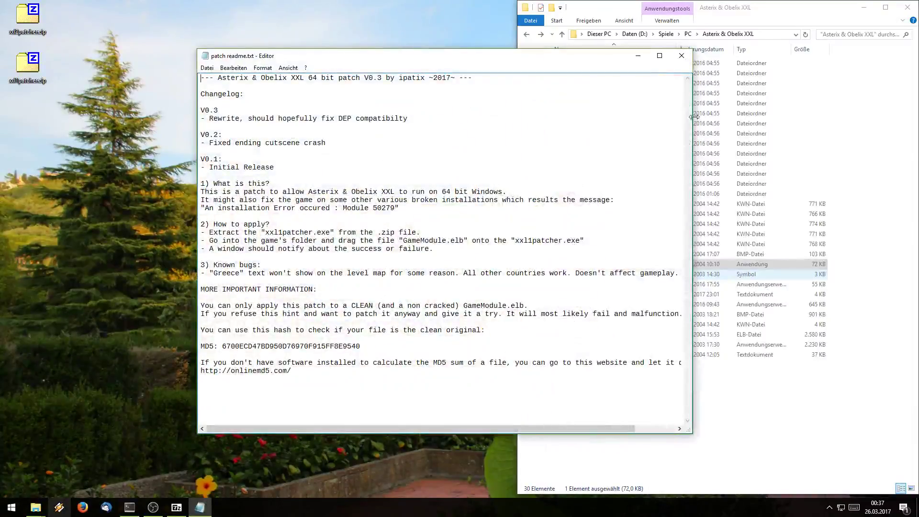
{"action": "left_click", "coordinate": [680, 57]}
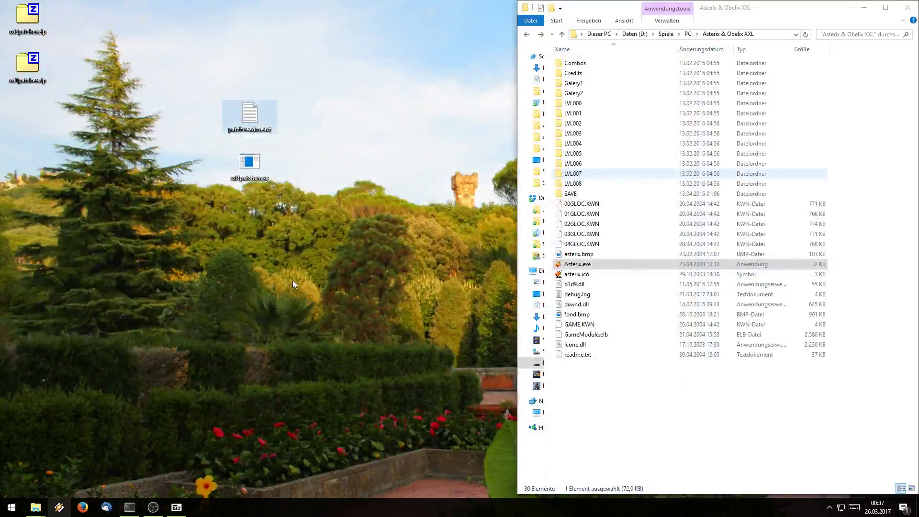
{"action": "left_click", "coordinate": [292, 280]}
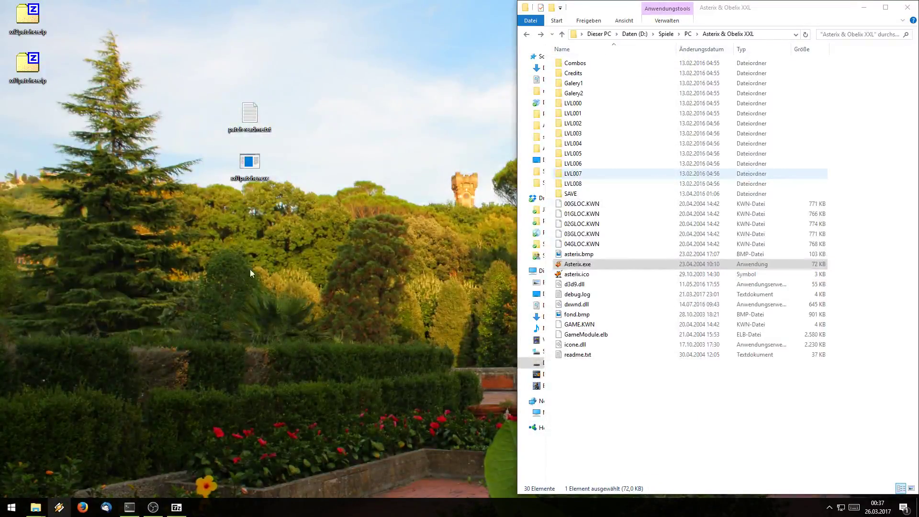
Step: Drop the XXL GameModule.elb onto xxl1patcher.exe and confirm 'Successfully applied patch'
{"action": "left_click", "coordinate": [652, 404]}
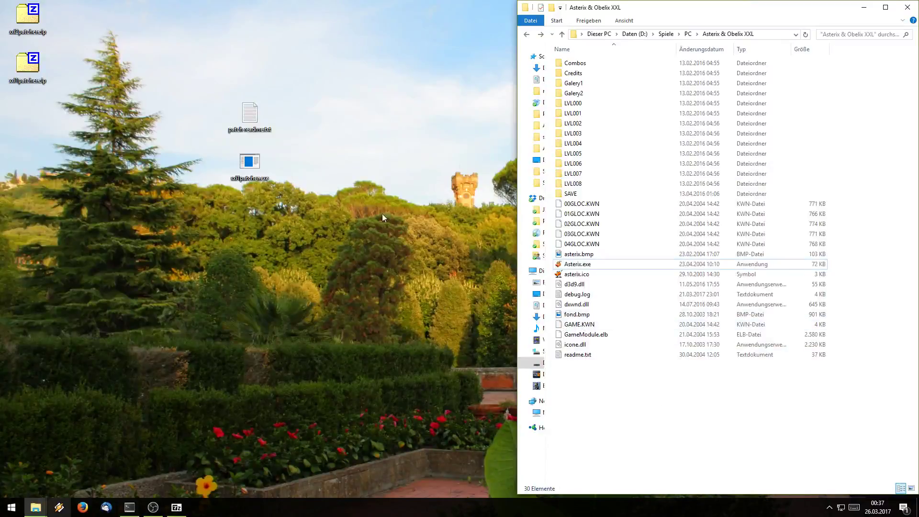
{"action": "left_click_drag", "start_coordinate": [575, 335], "coordinate": [242, 161]}
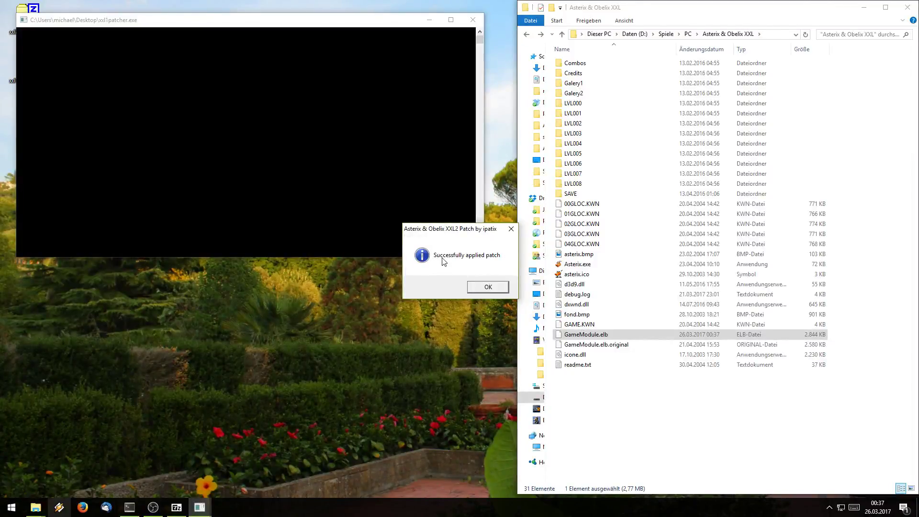
{"action": "left_click", "coordinate": [479, 287]}
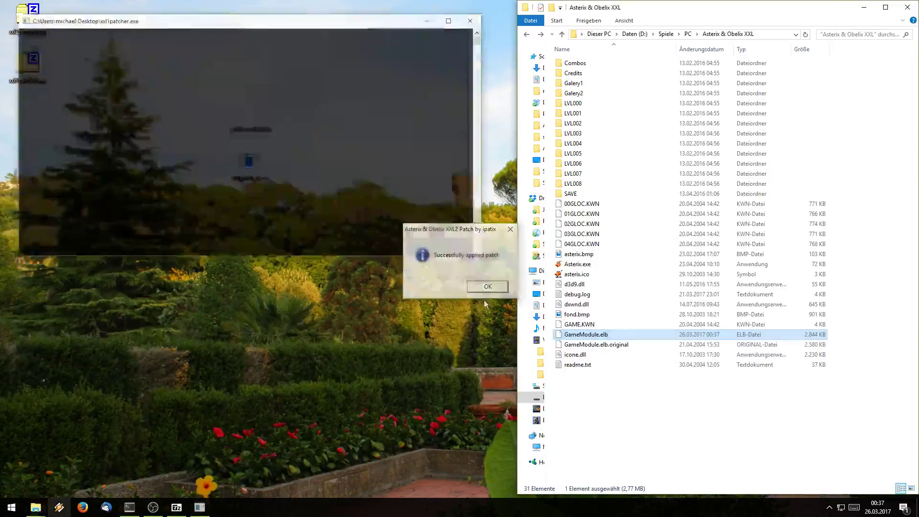
{"action": "left_click", "coordinate": [657, 418]}
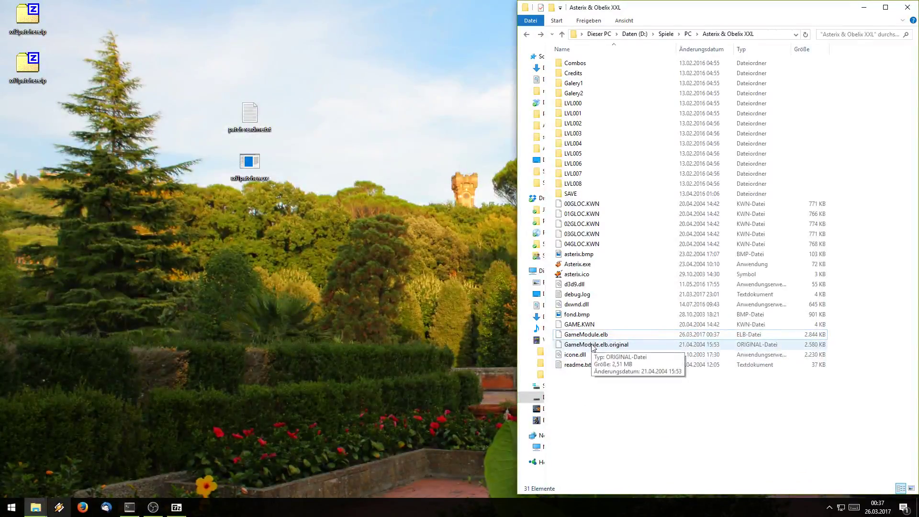
Step: Launch the patched Asterix.exe, skip the intro, start Neues Spiel, then quit the game
{"action": "double_click", "coordinate": [577, 264]}
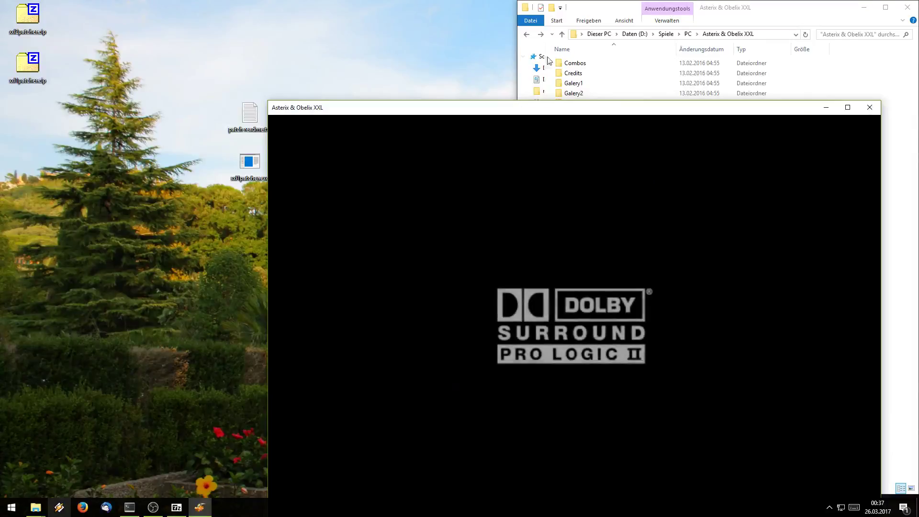
{"action": "left_click_drag", "start_coordinate": [551, 115], "coordinate": [467, 26]}
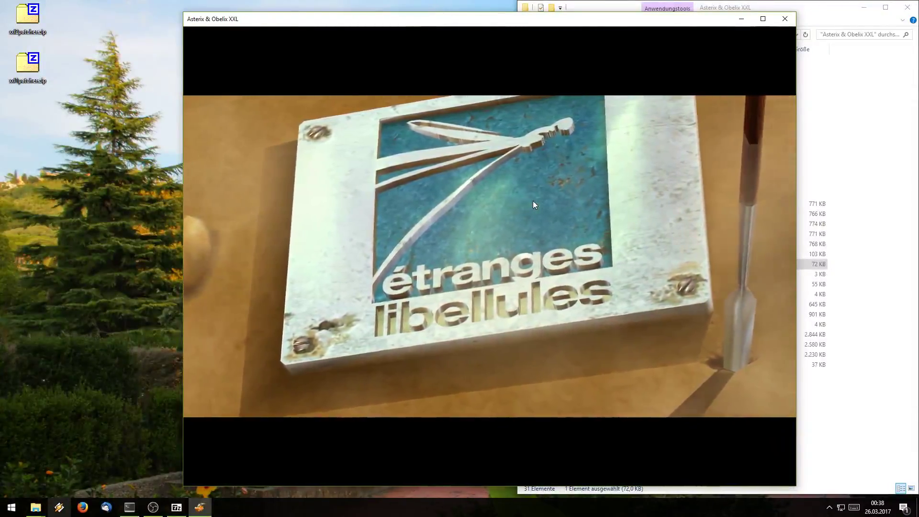
{"action": "key", "text": "Return"}
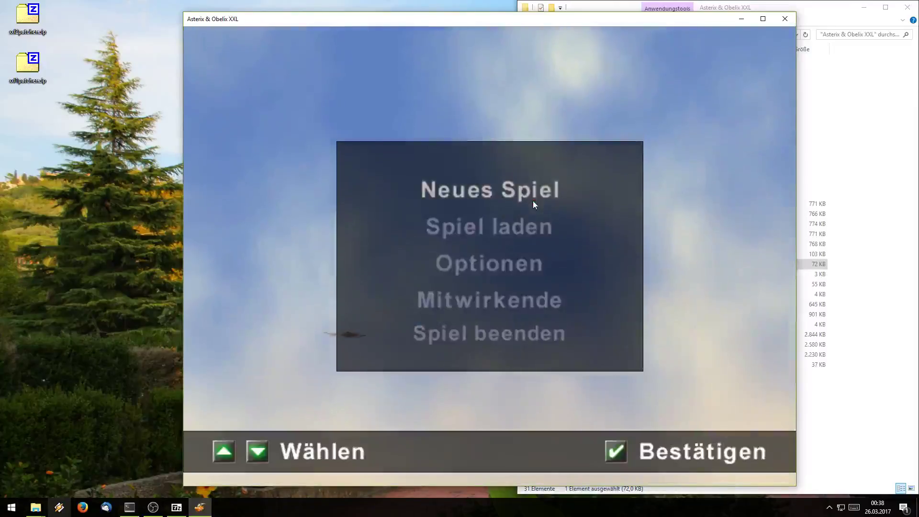
{"action": "key", "text": "Return"}
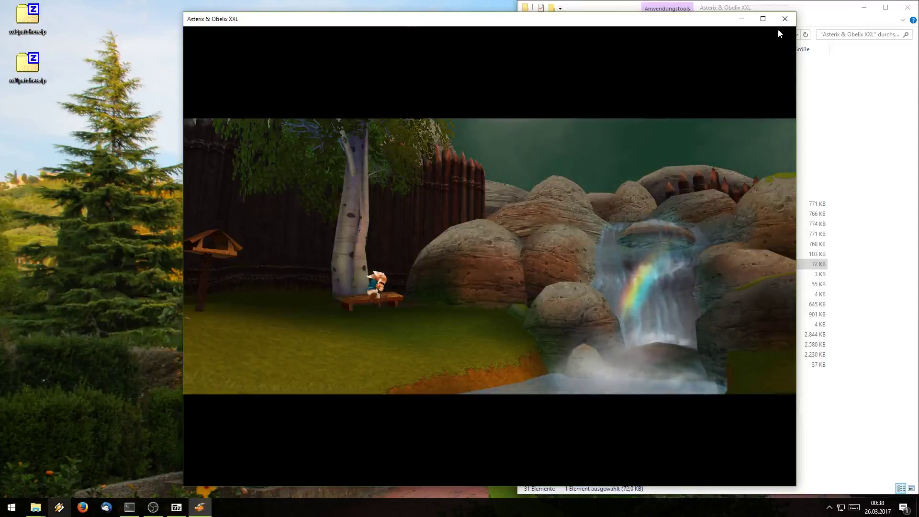
{"action": "left_click", "coordinate": [785, 18]}
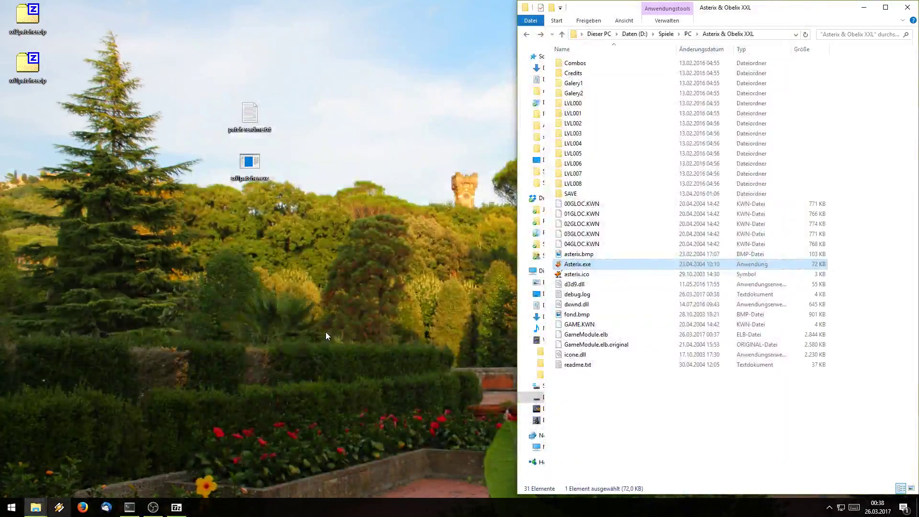
{"action": "left_click", "coordinate": [357, 302]}
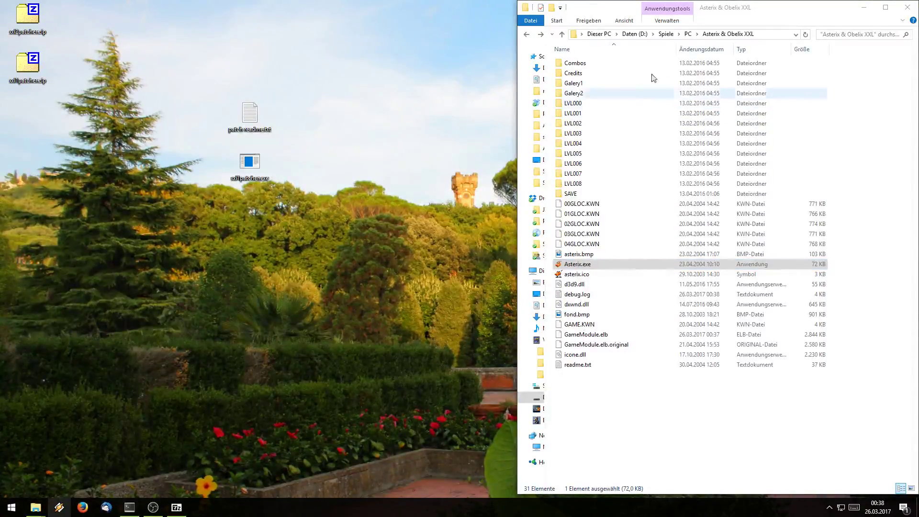
Step: Bring the Asterix & Obelix XXL2 game folder window forward with nothing selected
{"action": "mouse_move", "coordinate": [36, 507]}
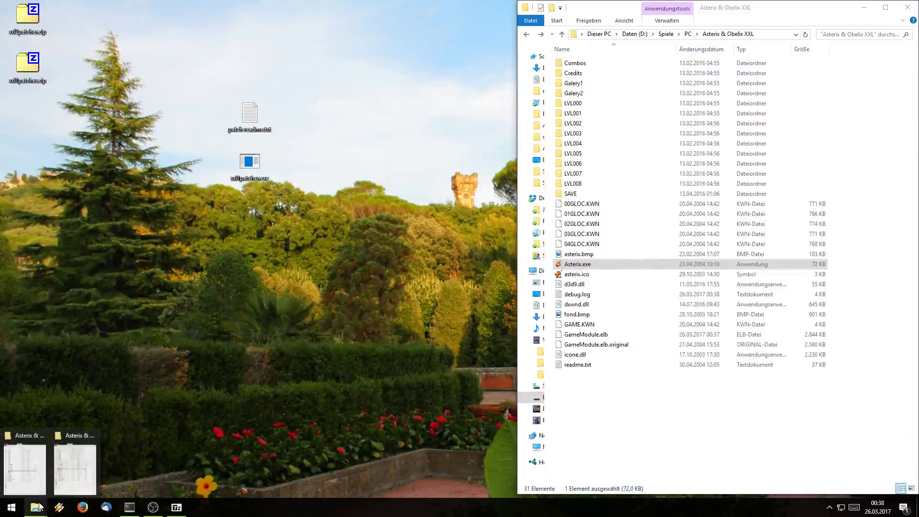
{"action": "left_click", "coordinate": [31, 476]}
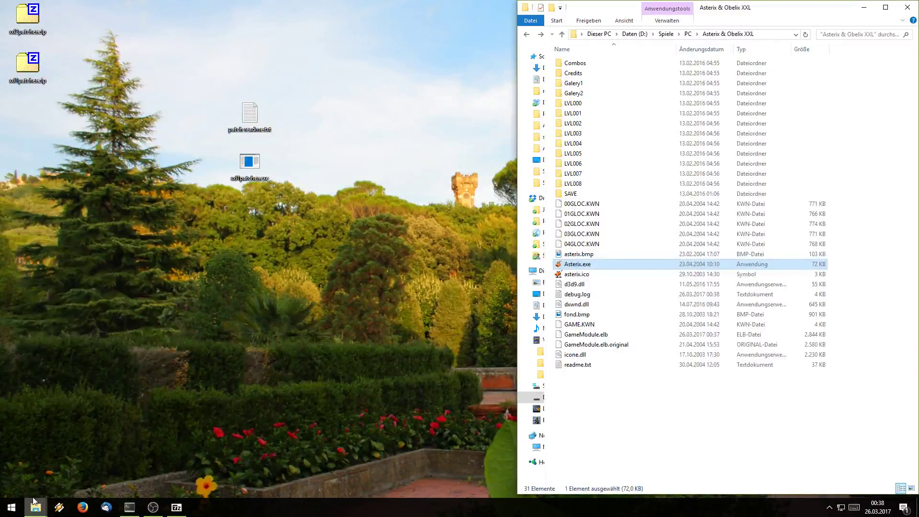
{"action": "mouse_move", "coordinate": [34, 503]}
{"action": "left_click", "coordinate": [74, 468]}
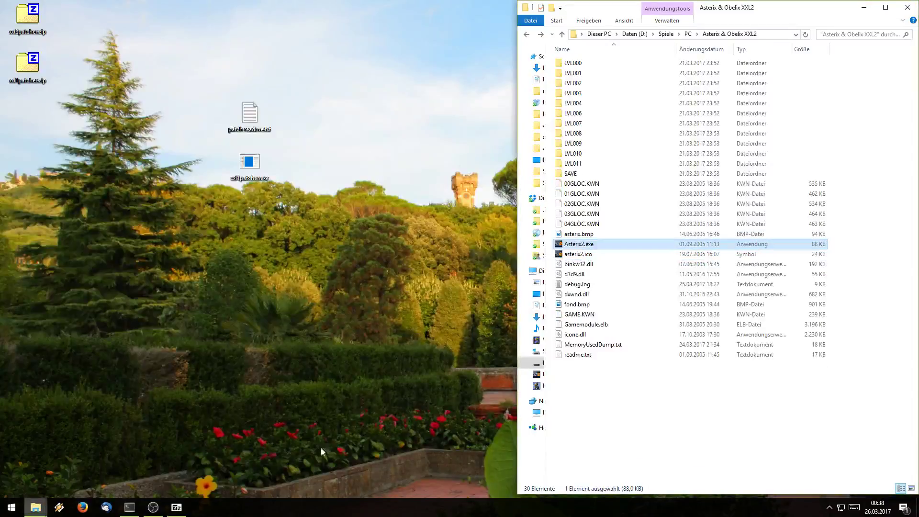
{"action": "left_click", "coordinate": [666, 411]}
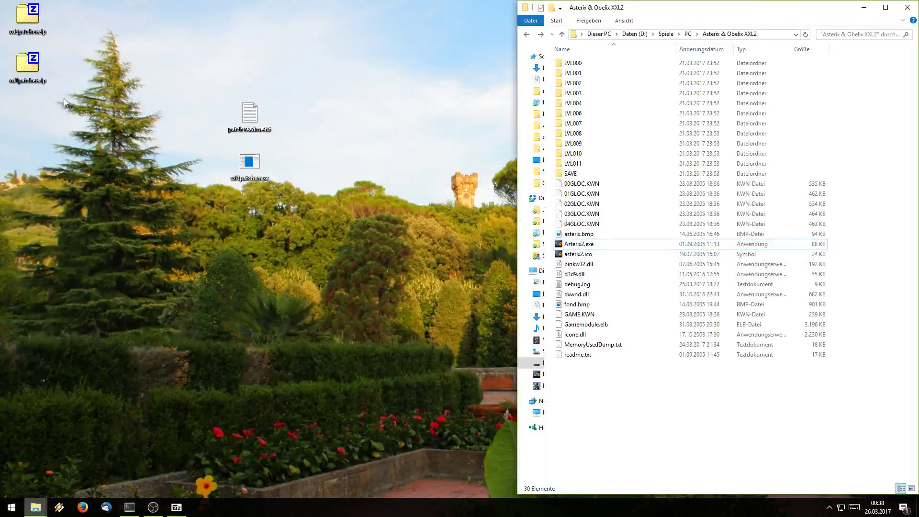
Step: Extract xxl2patcher.exe from xxl2patcher.zip onto the desktop and close the archive
{"action": "double_click", "coordinate": [35, 24]}
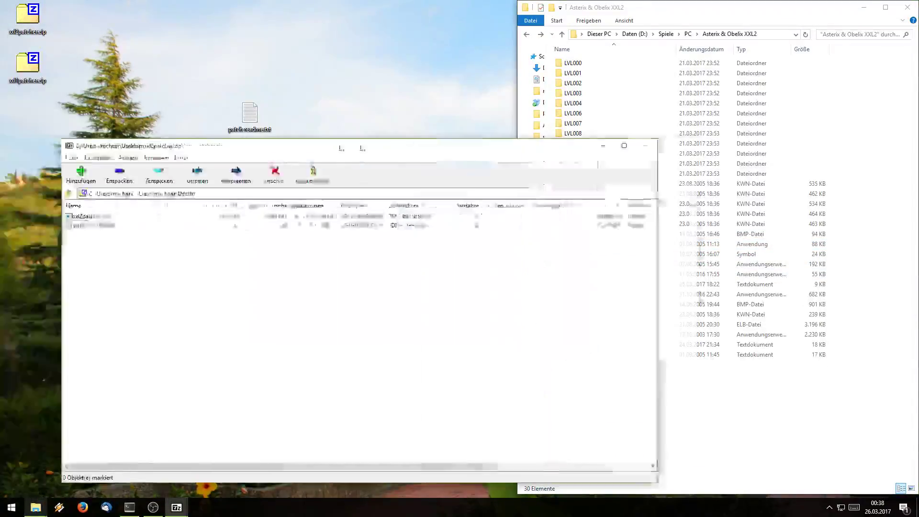
{"action": "left_click_drag", "start_coordinate": [341, 146], "coordinate": [0, 53]}
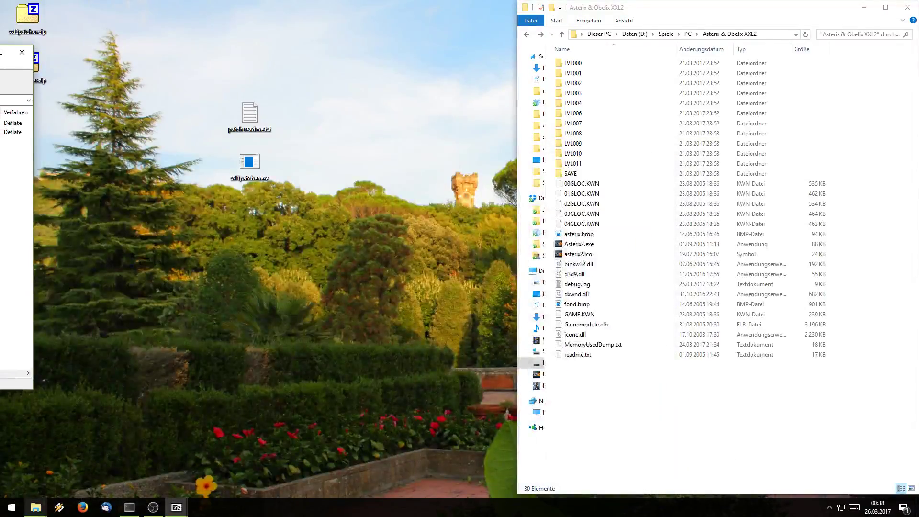
{"action": "left_click_drag", "start_coordinate": [17, 123], "coordinate": [297, 270]}
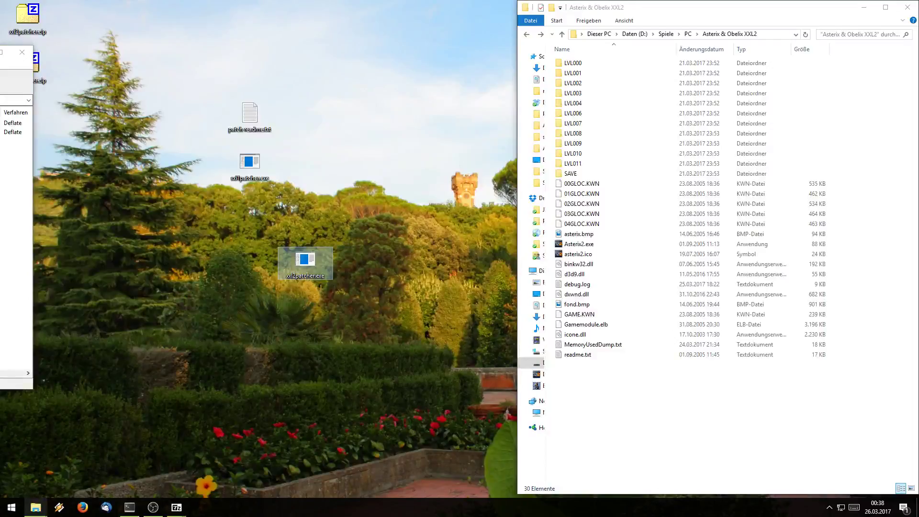
{"action": "left_click", "coordinate": [177, 507]}
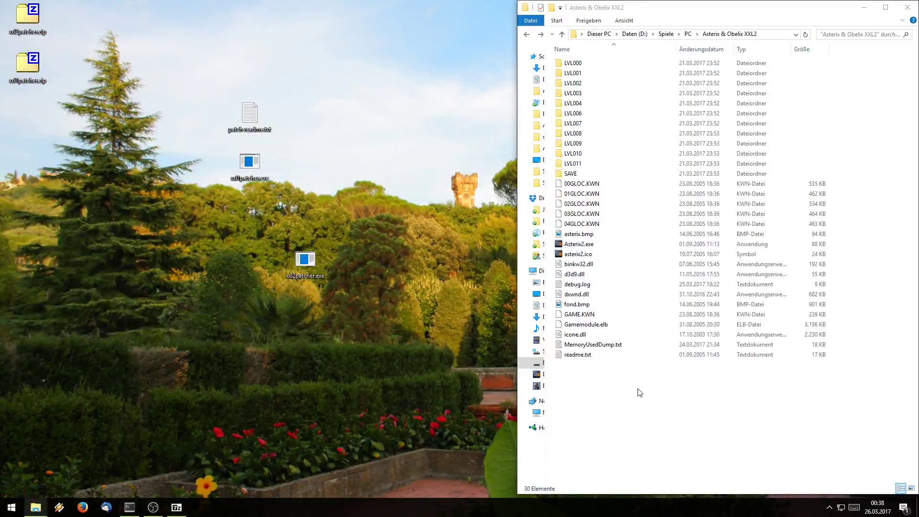
Step: Drop the XXL2 Gamemodule.elb onto xxl2patcher.exe and acknowledge the success message
{"action": "left_click_drag", "start_coordinate": [571, 325], "coordinate": [304, 264]}
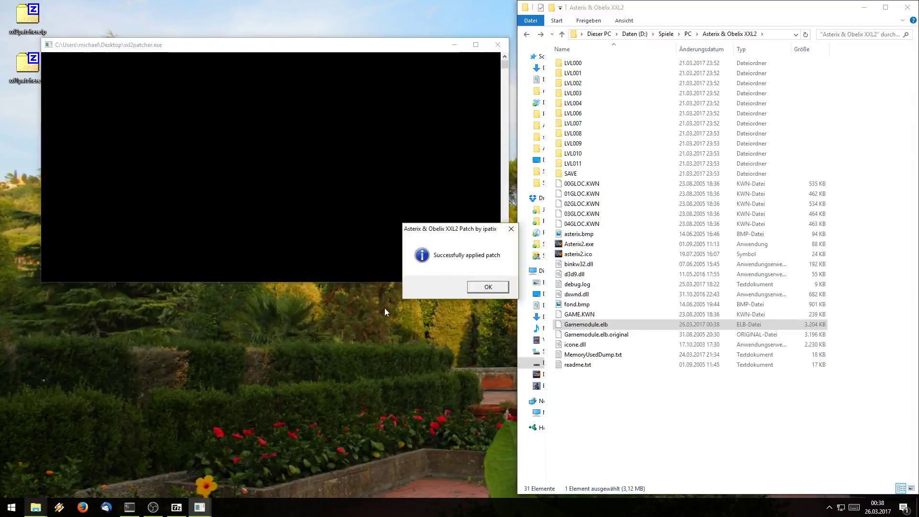
{"action": "left_click", "coordinate": [479, 288]}
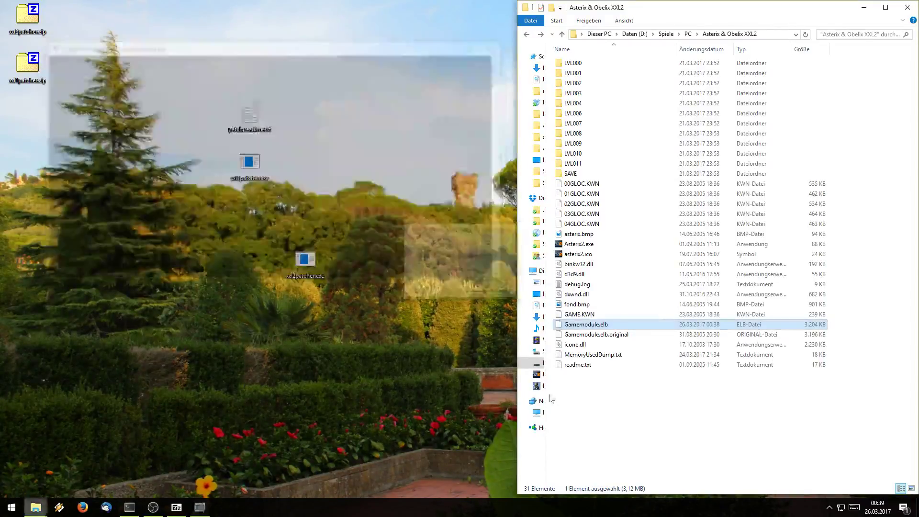
{"action": "left_click", "coordinate": [781, 402]}
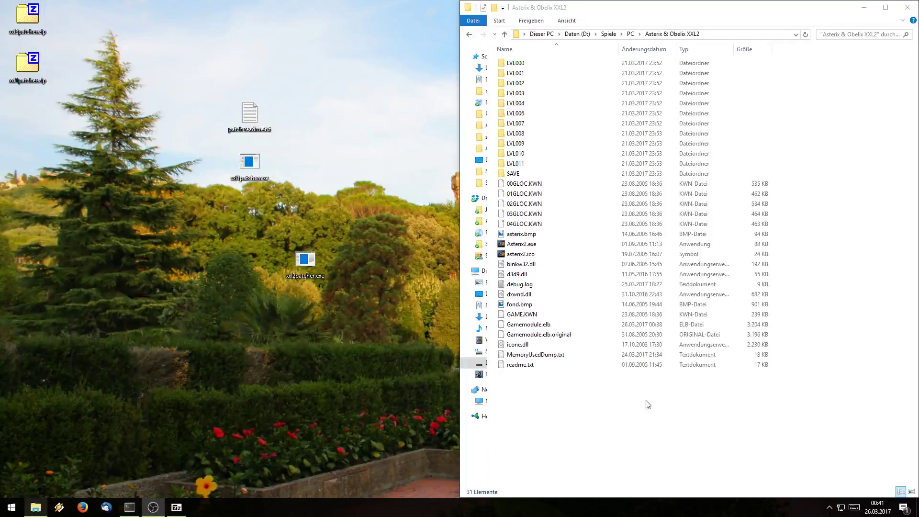
{"action": "double_click", "coordinate": [521, 244]}
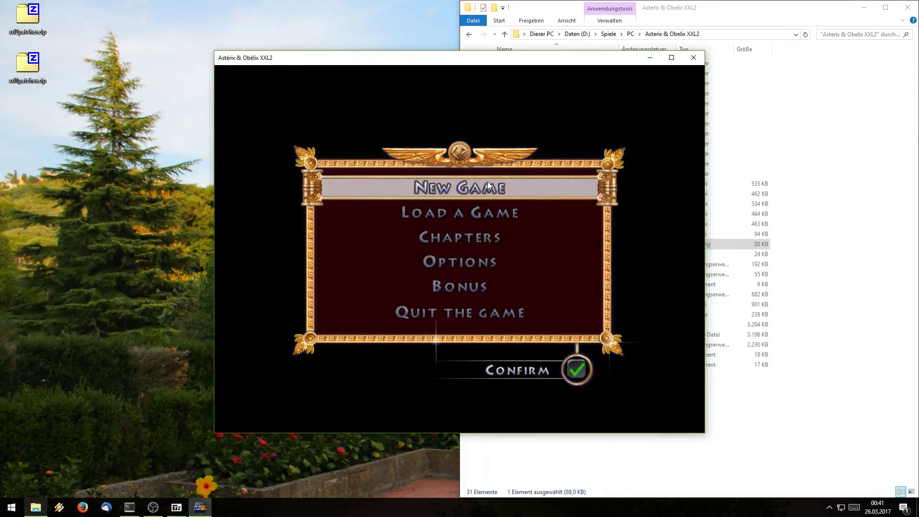
{"action": "key", "text": "Up"}
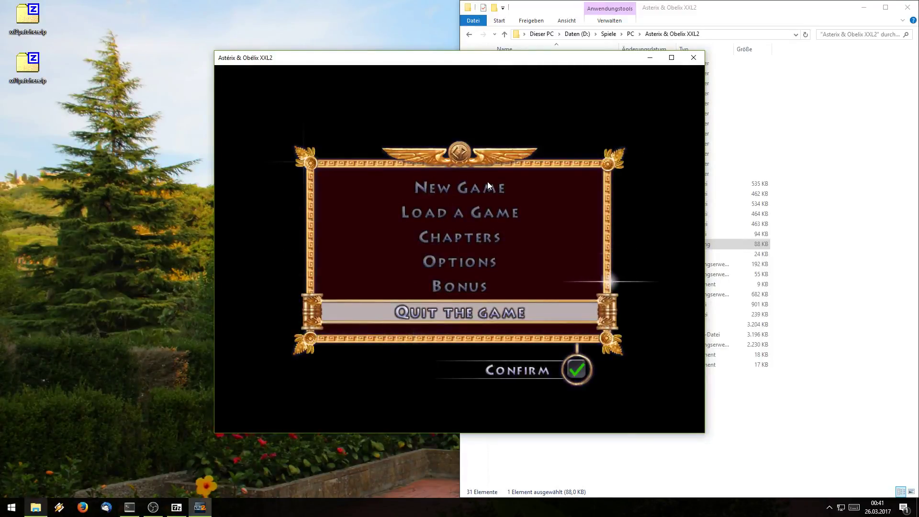
{"action": "key", "text": "Return"}
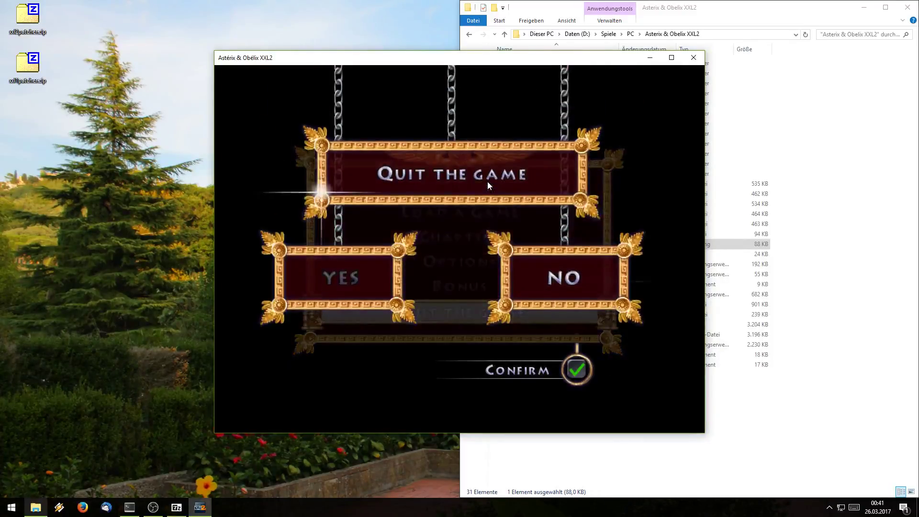
{"action": "key", "text": "Return"}
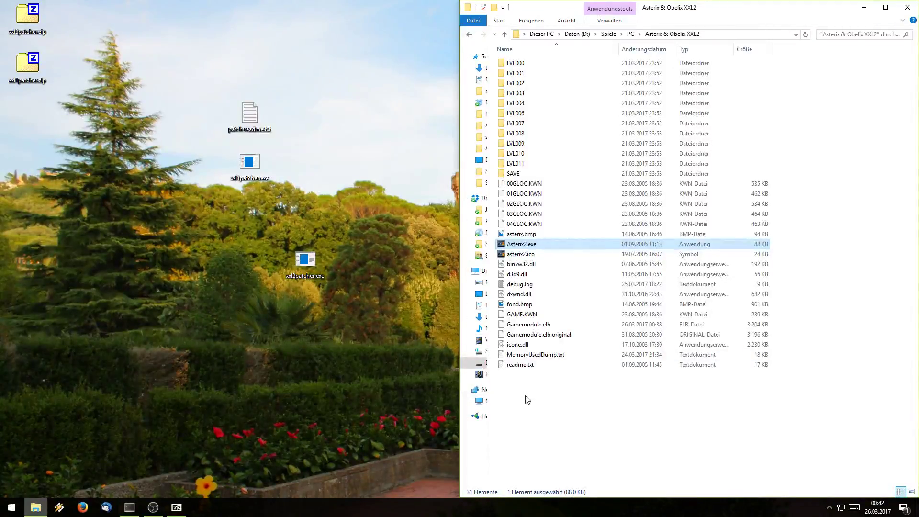
Step: Copy the Video folder from the disc's Datas folder and paste it into the XXL2 game folder
{"action": "left_click", "coordinate": [480, 373]}
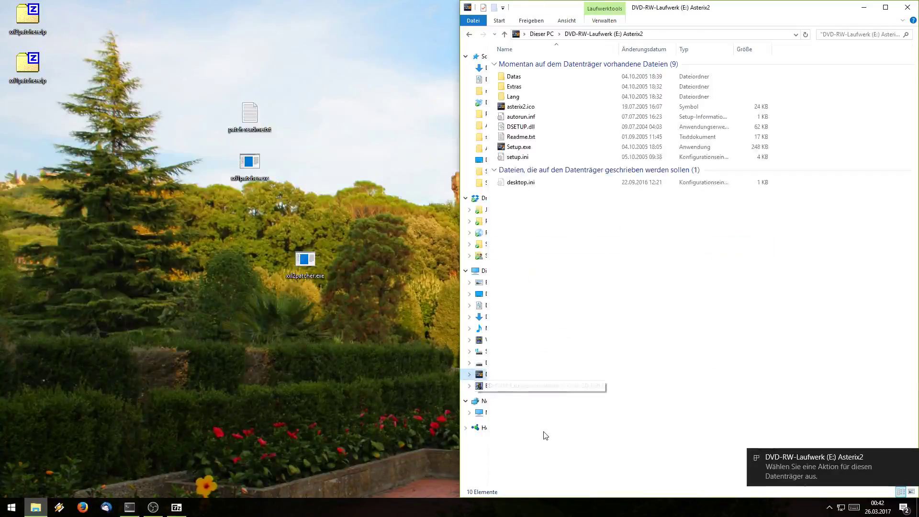
{"action": "double_click", "coordinate": [513, 77]}
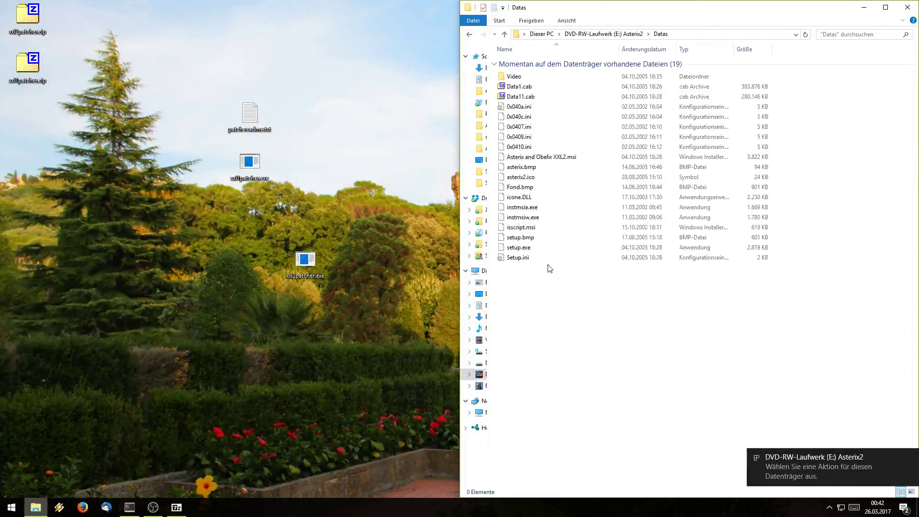
{"action": "left_click", "coordinate": [513, 77]}
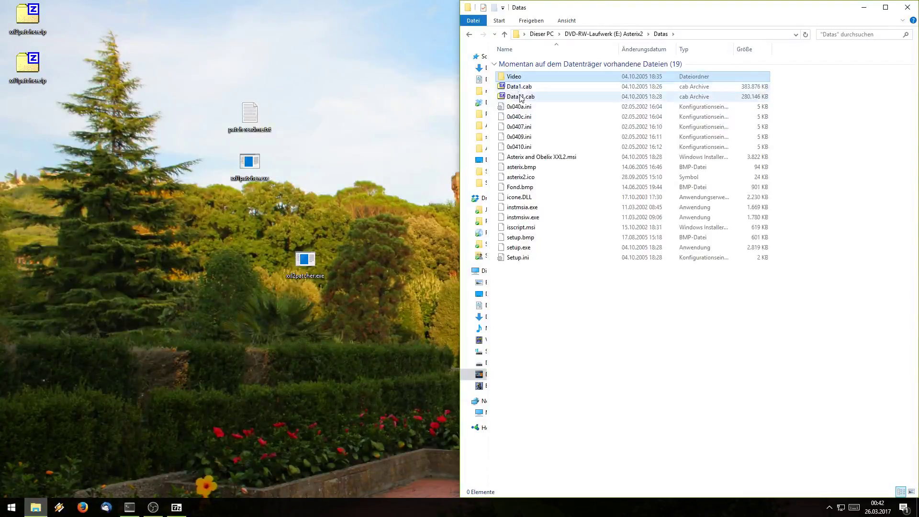
{"action": "left_click", "coordinate": [469, 34]}
{"action": "left_click", "coordinate": [469, 36]}
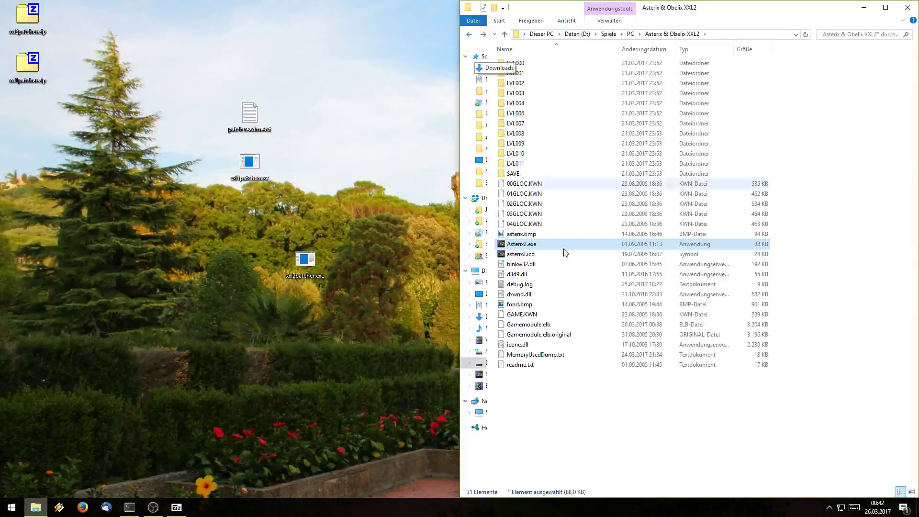
{"action": "left_click", "coordinate": [589, 409]}
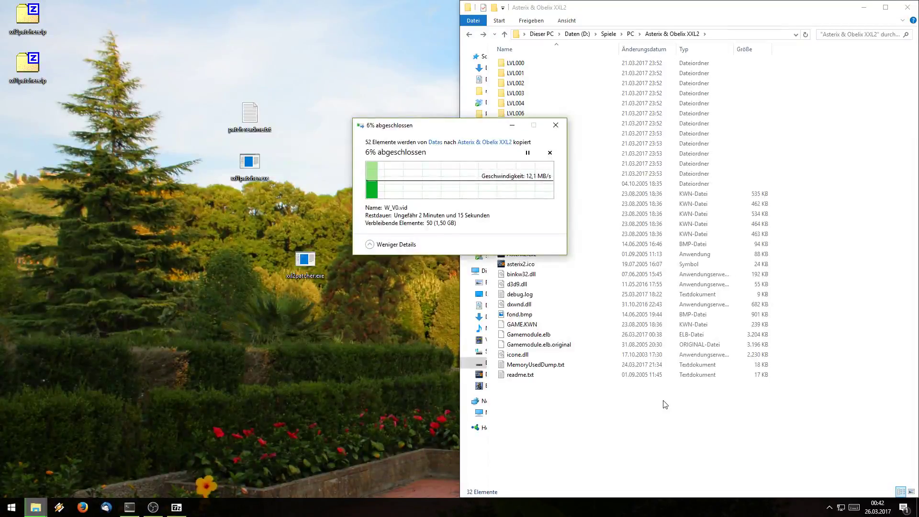
Step: Move the copy progress window aside while the 1.59 GB Video folder finishes copying
{"action": "left_click_drag", "start_coordinate": [457, 126], "coordinate": [306, 127]}
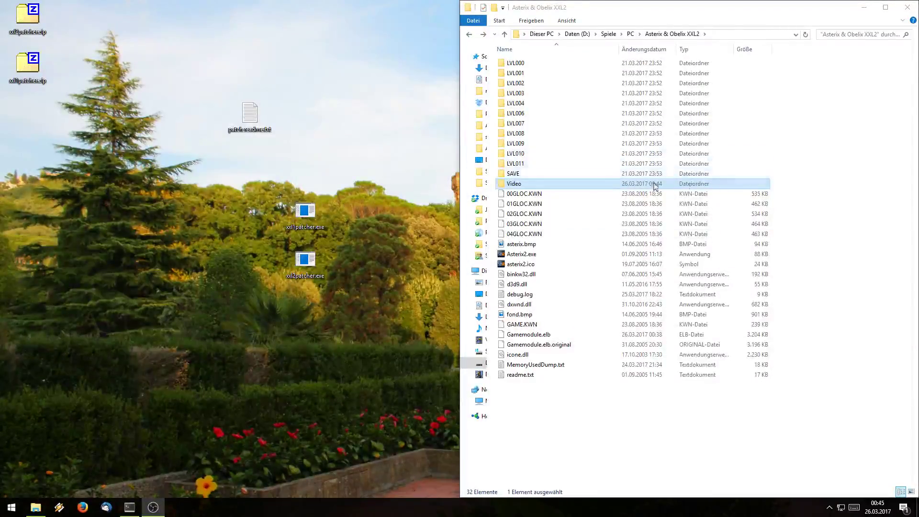
{"action": "left_click", "coordinate": [818, 194]}
{"action": "double_click", "coordinate": [521, 254]}
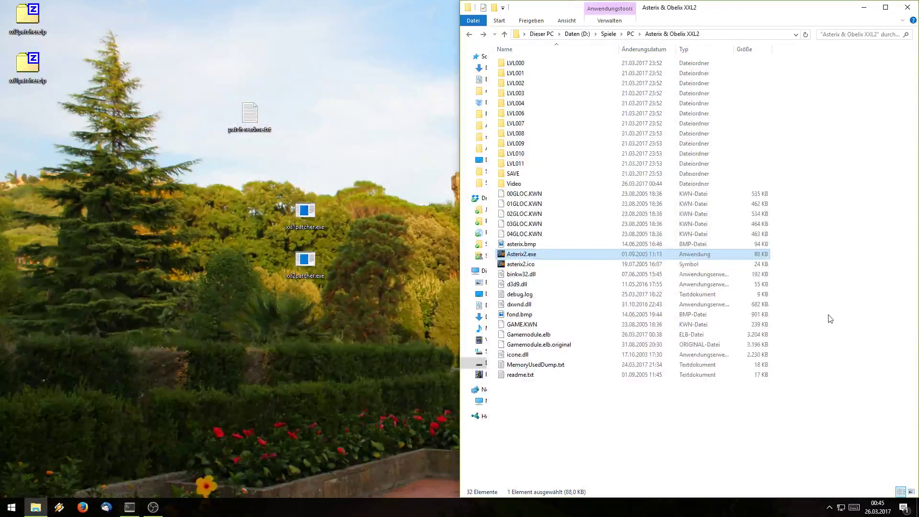
{"action": "left_click", "coordinate": [830, 319]}
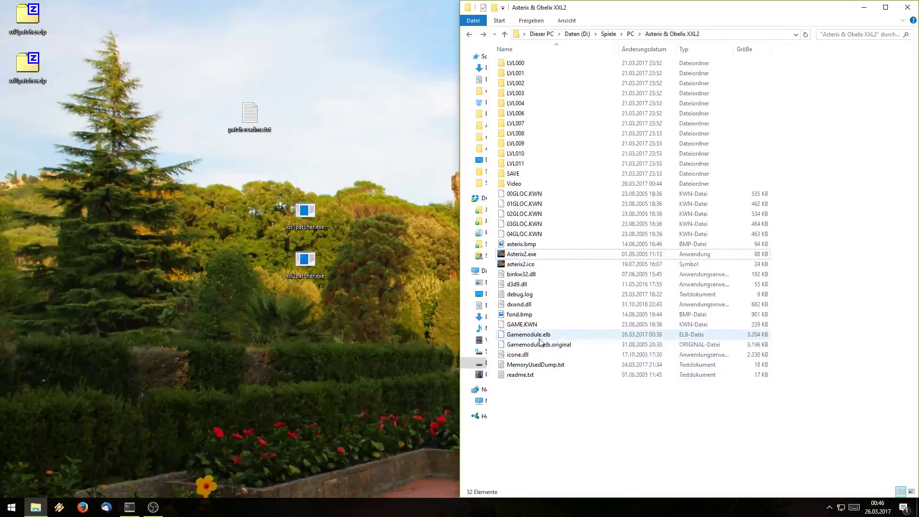
{"action": "mouse_move", "coordinate": [540, 342]}
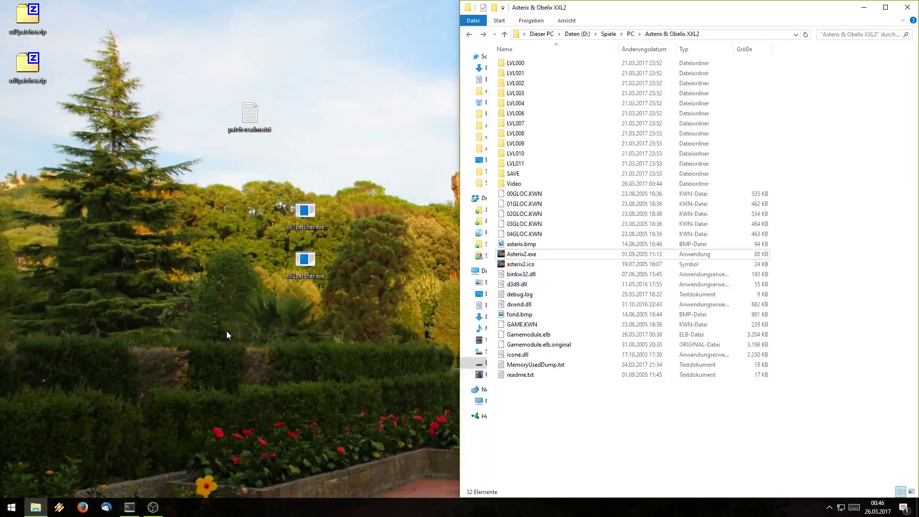
{"action": "left_click", "coordinate": [523, 335]}
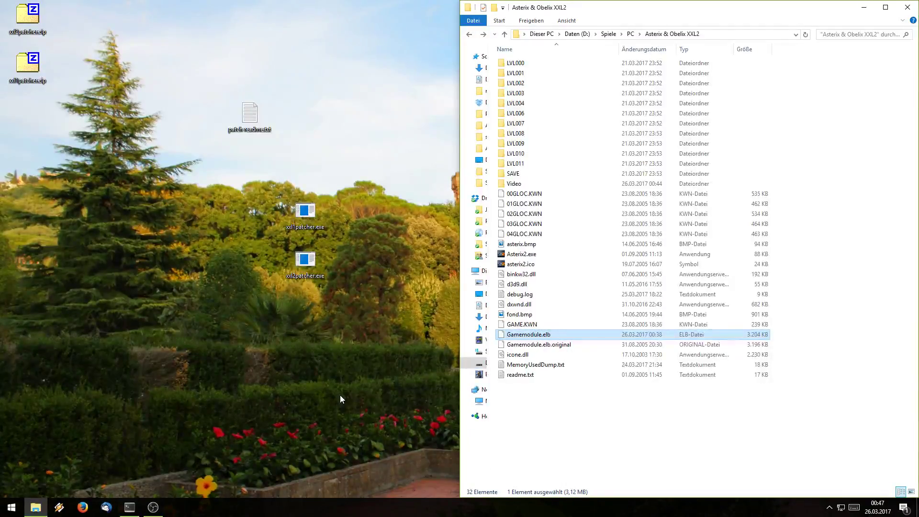
{"action": "left_click", "coordinate": [798, 412]}
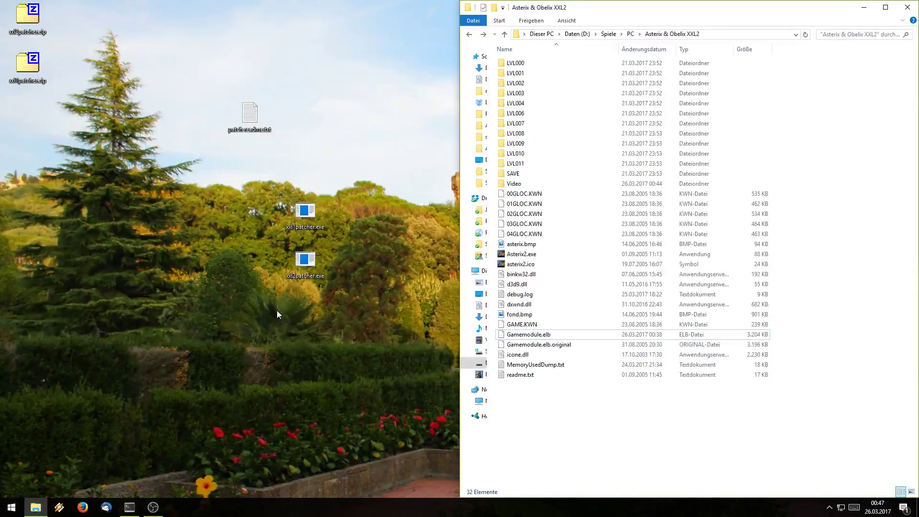
{"action": "left_click_drag", "start_coordinate": [234, 203], "coordinate": [368, 335]}
{"action": "left_click", "coordinate": [387, 437]}
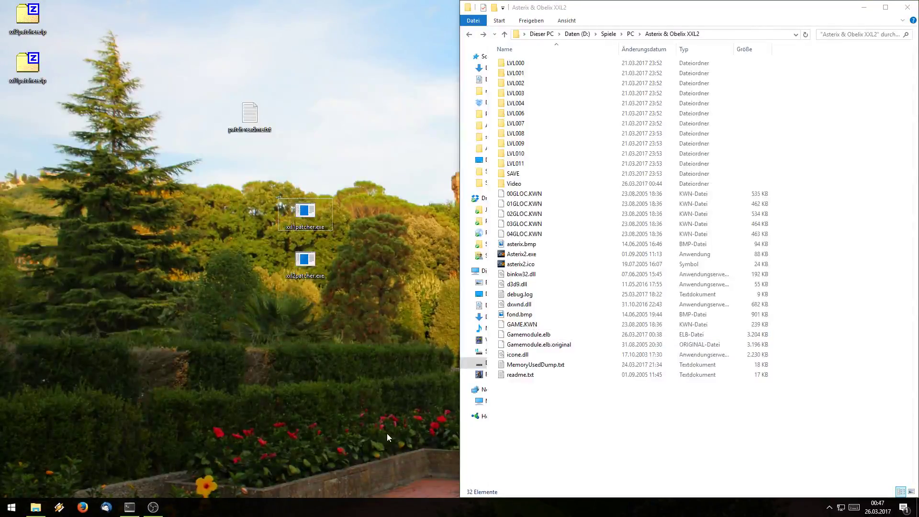